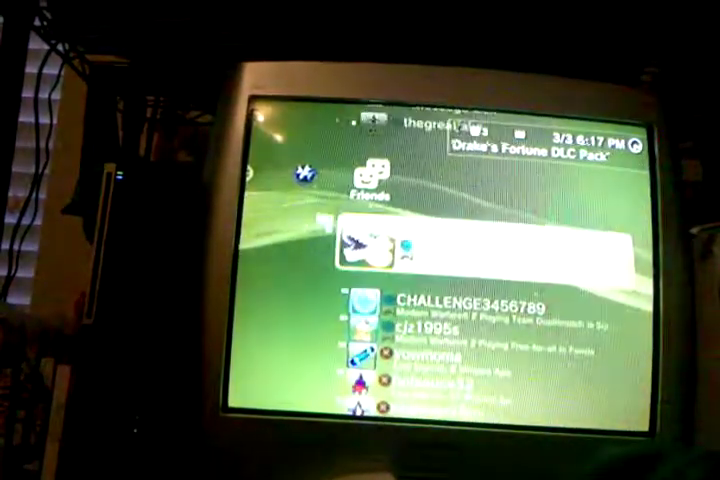
key("Left")
key("Right")
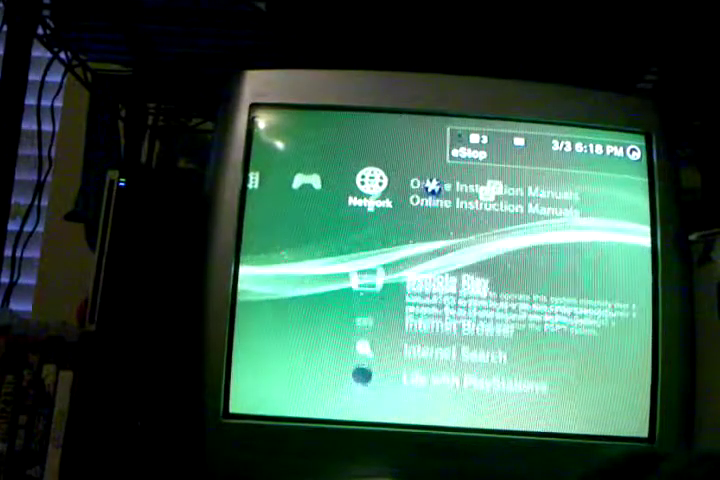
key("Down")
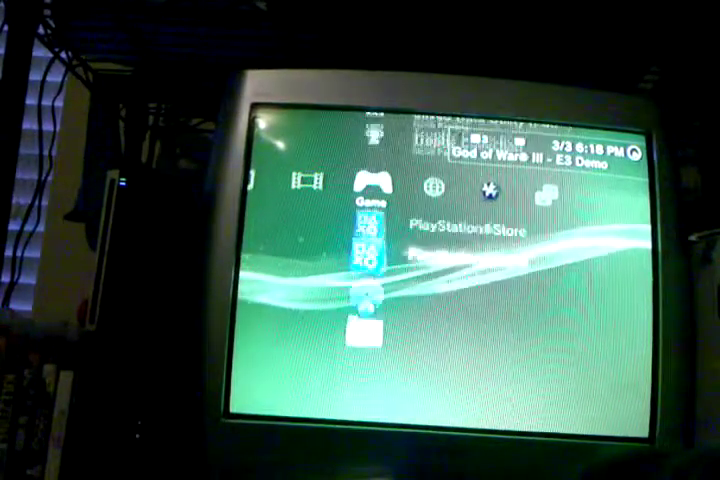
key("Up")
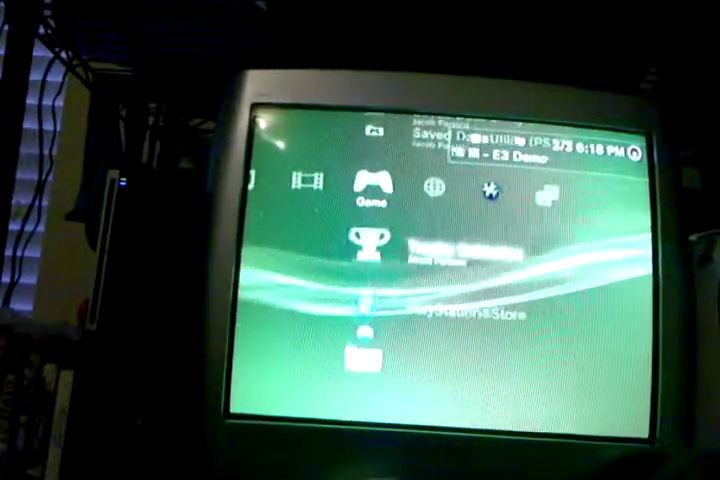